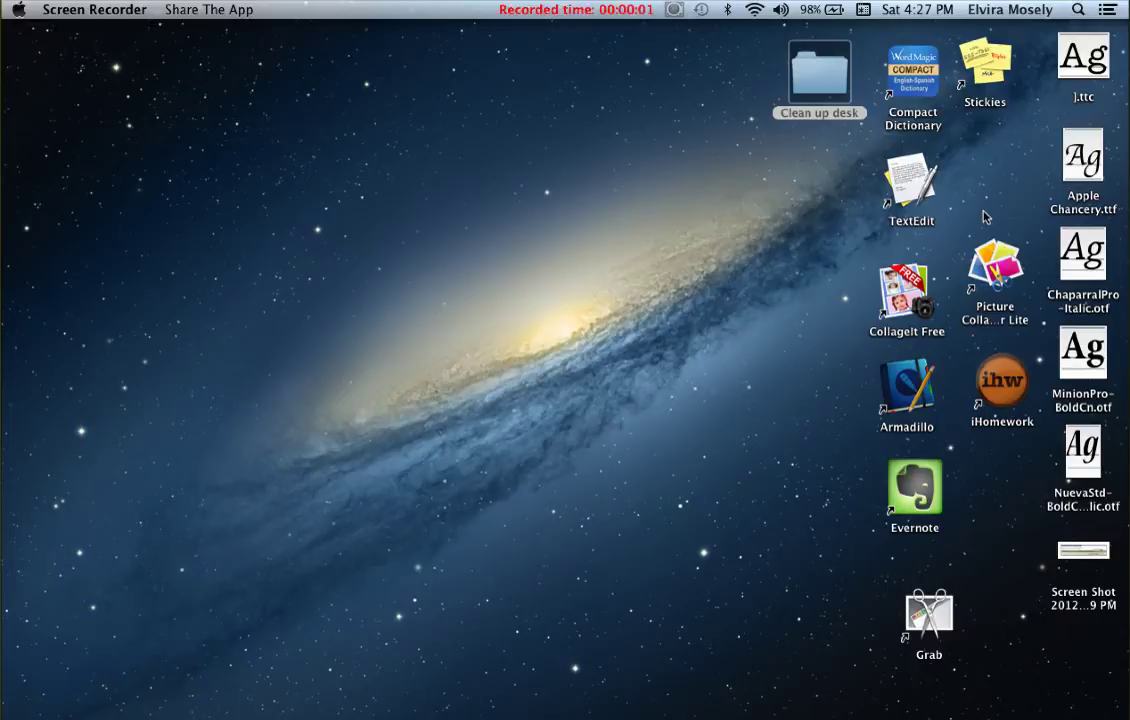
# Raise the volume, then switch to the full-screen Safari space showing the Buzz and Bumble idea book
pyautogui.press('XF86AudioRaiseVolume')
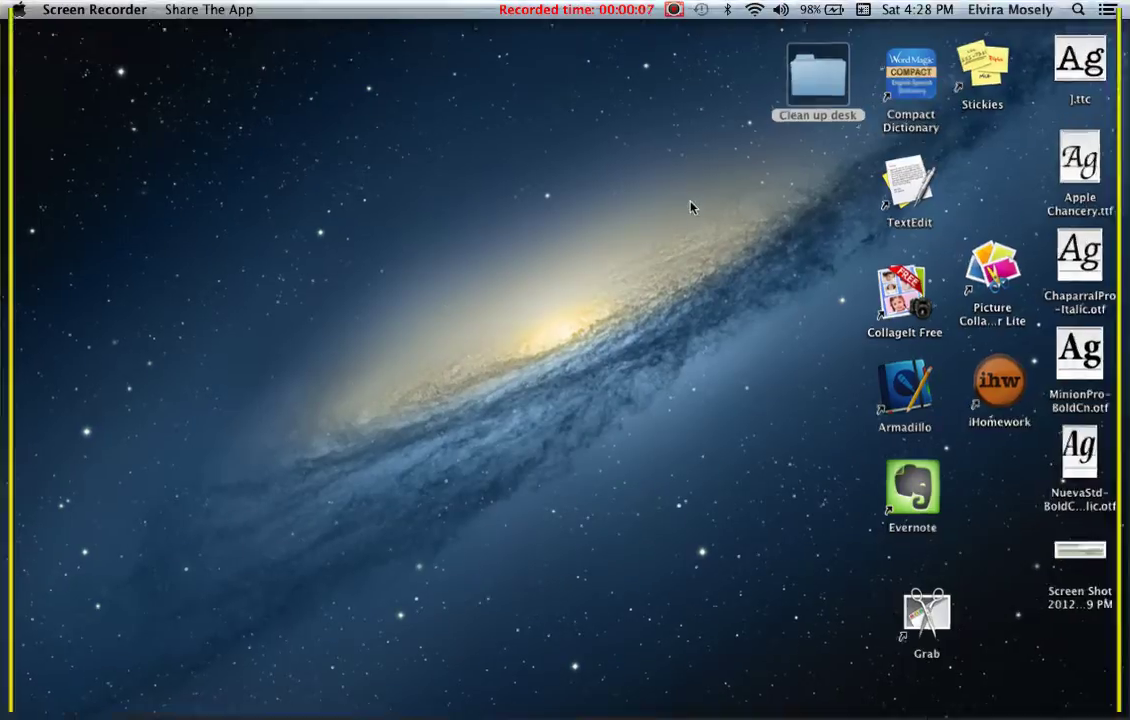
pyautogui.hotkey('ctrl', 'Up')
pyautogui.click(703, 72)
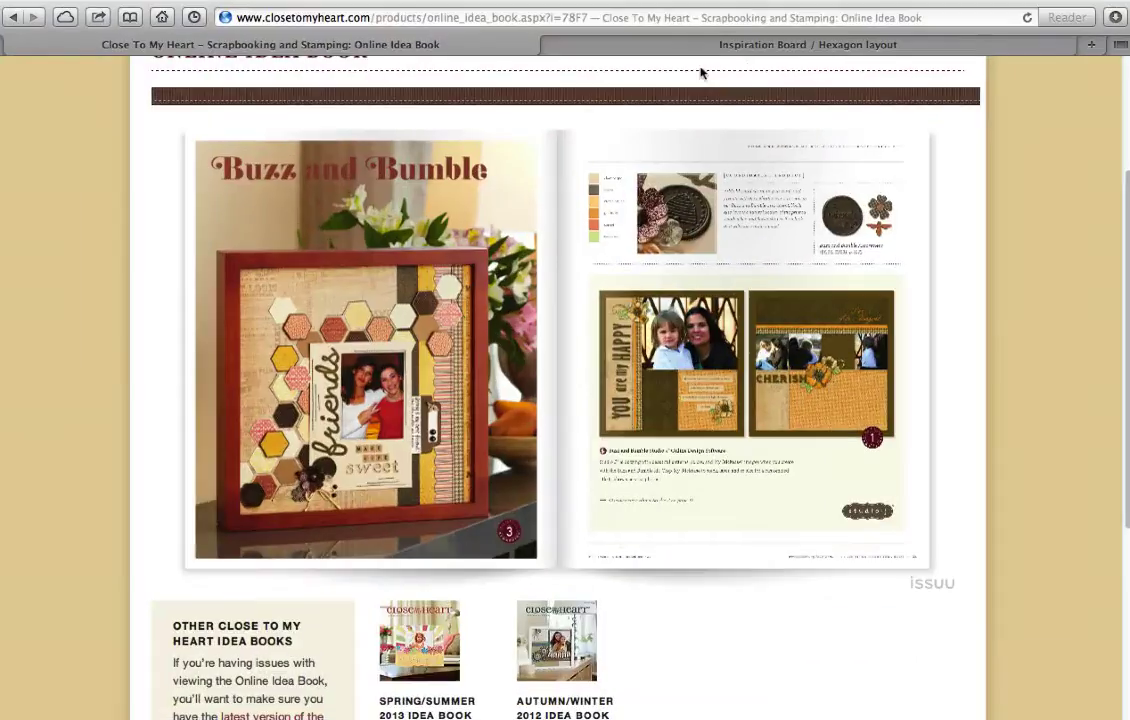
# Switch to the Pinterest tab showing the Hexagon layout pin on Inspiration Board
pyautogui.click(777, 46)
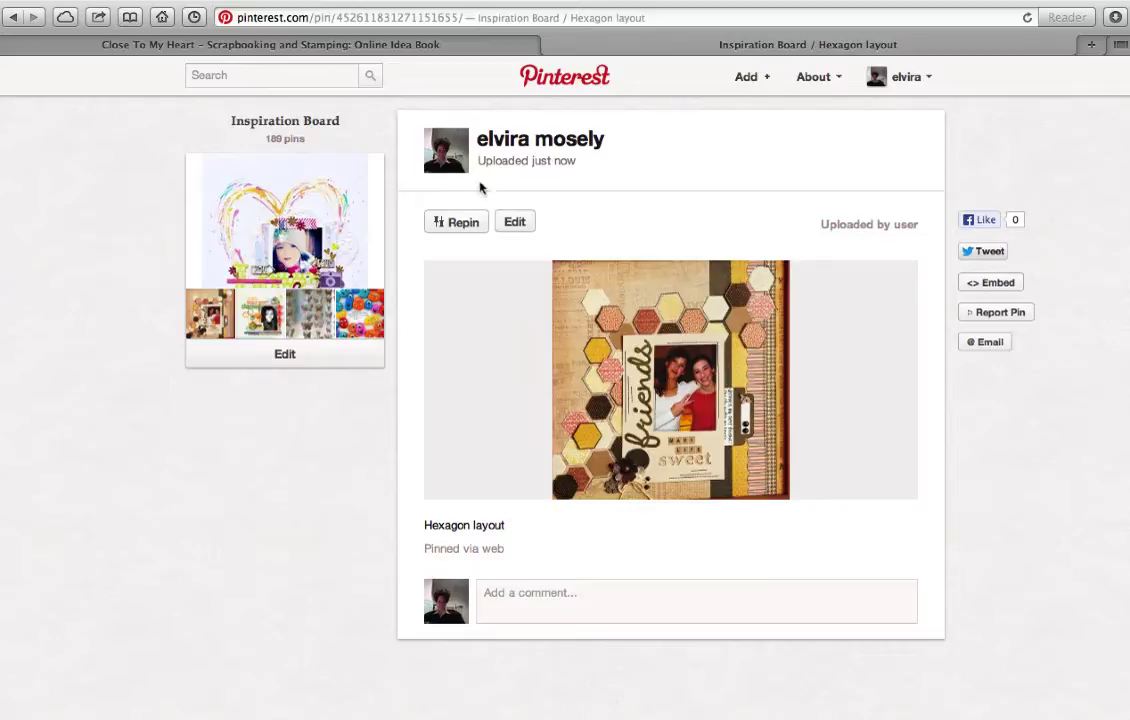
# Return to the Close To My Heart Online Idea Book tab with the Buzz and Bumble spread
pyautogui.click(448, 48)
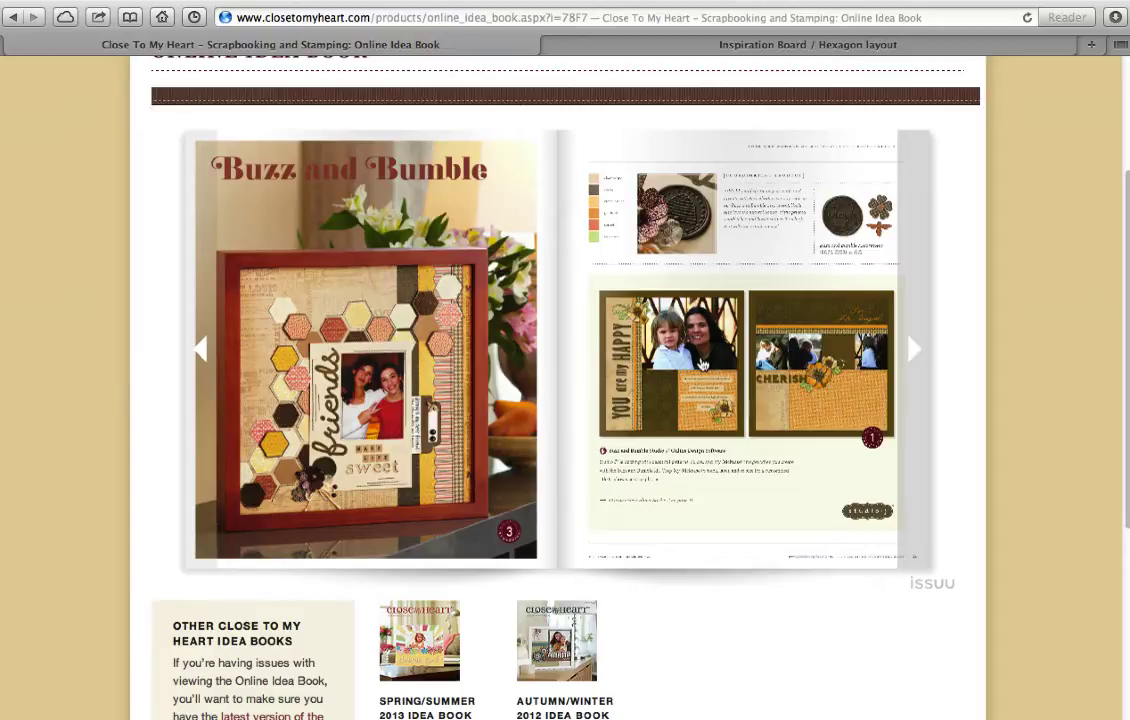
# Screenshot the right-hand two-page family-photo layout, then show all desktop spaces
pyautogui.press('super+shift+4')
pyautogui.moveTo(595, 287); pyautogui.dragTo(897, 437)
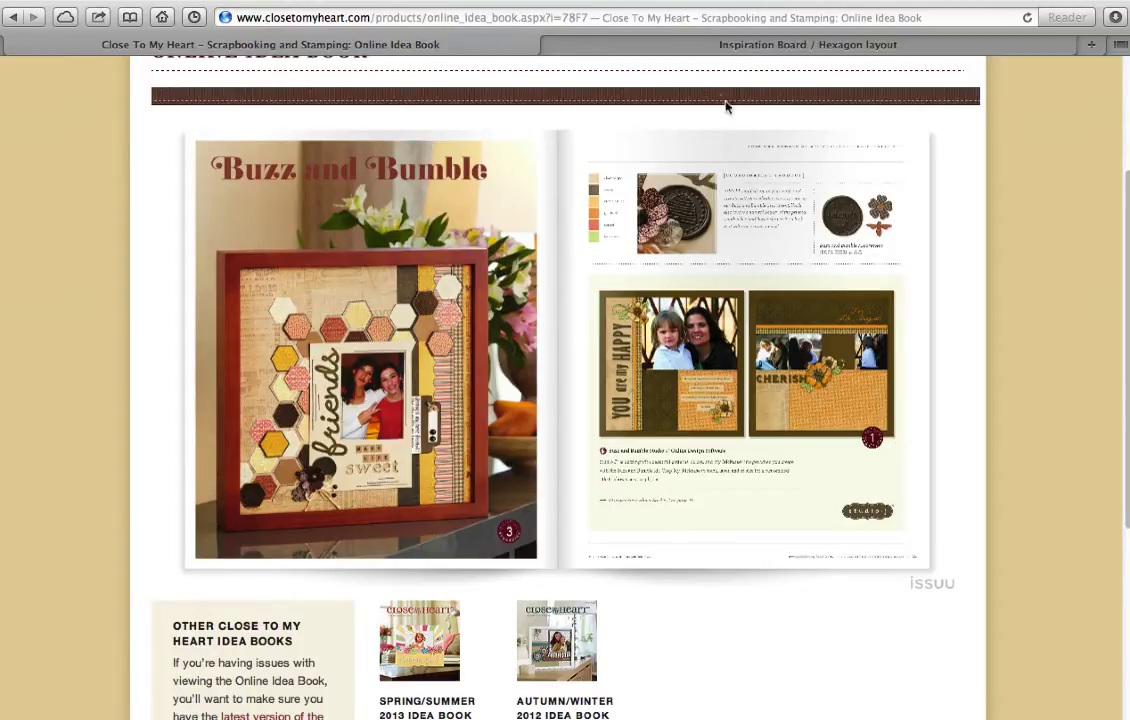
pyautogui.hotkey('ctrl', 'Up')
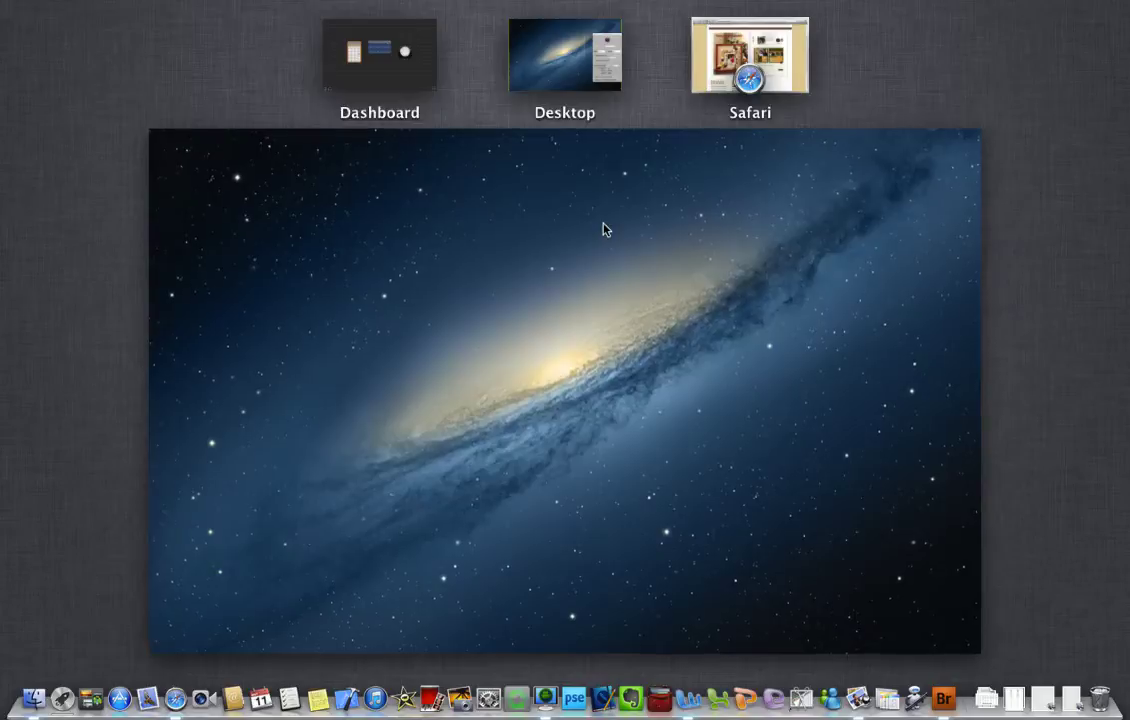
pyautogui.click(603, 227)
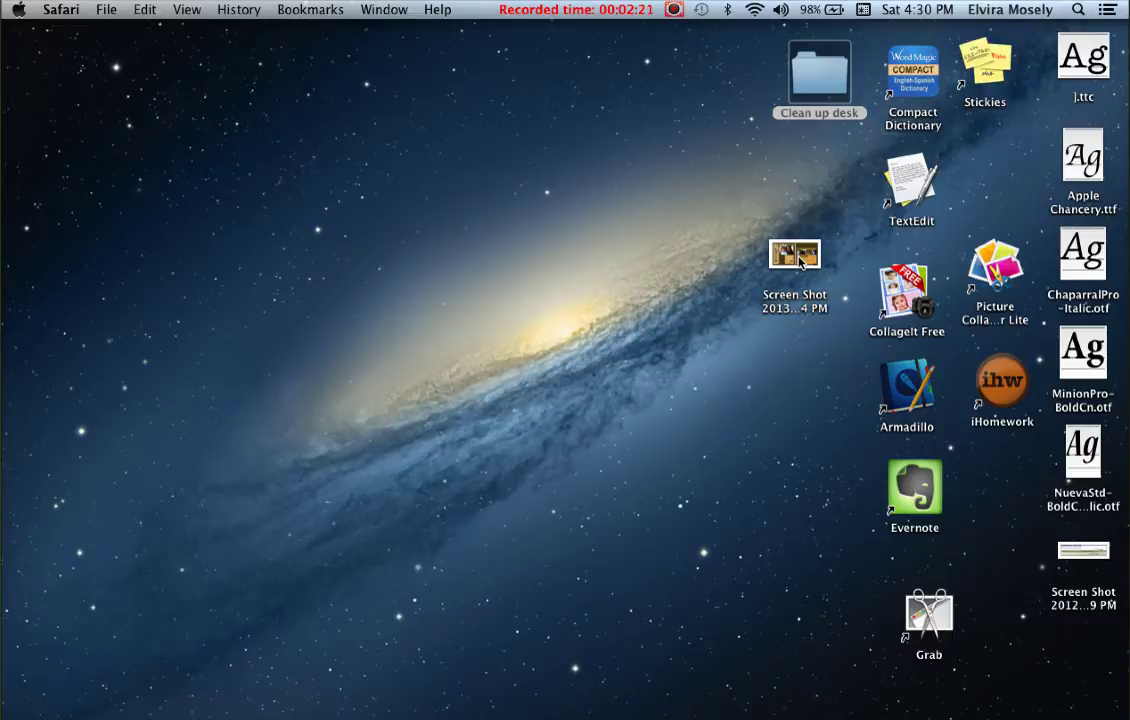
pyautogui.hotkey('ctrl', 'Up')
pyautogui.click(738, 60)
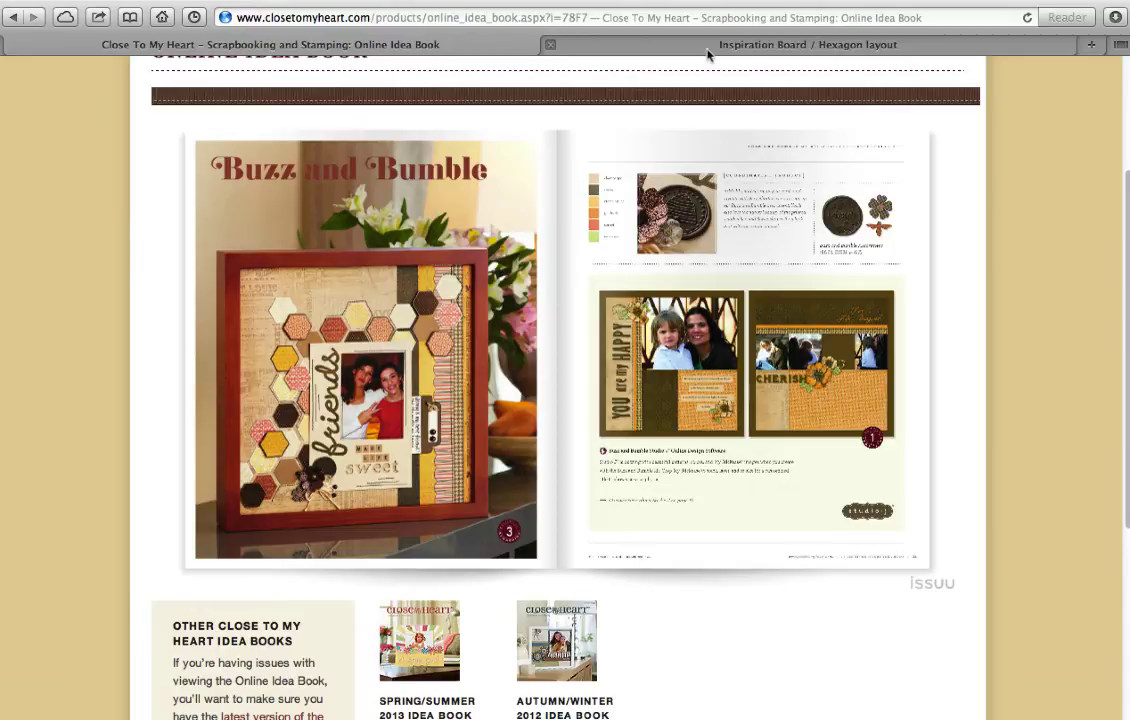
# Upload 'Screen Shot 2013-05-11 at 4.29.44 PM' as a new pin image for Inspiration Board
pyautogui.click(707, 52)
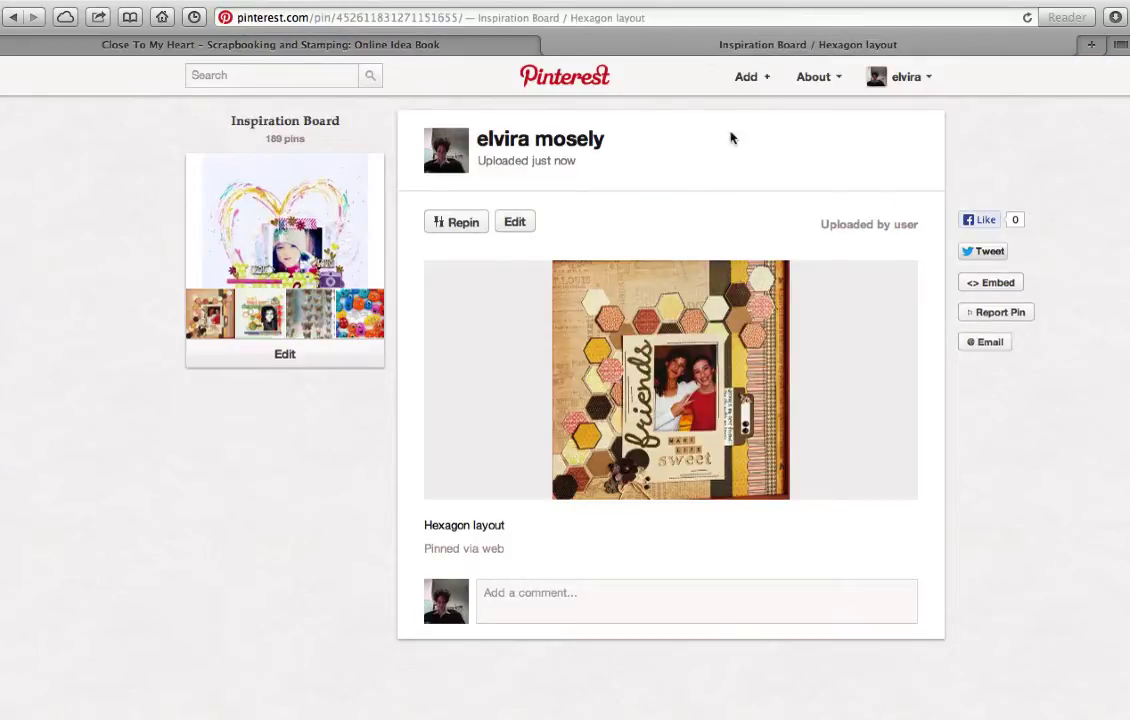
pyautogui.click(757, 84)
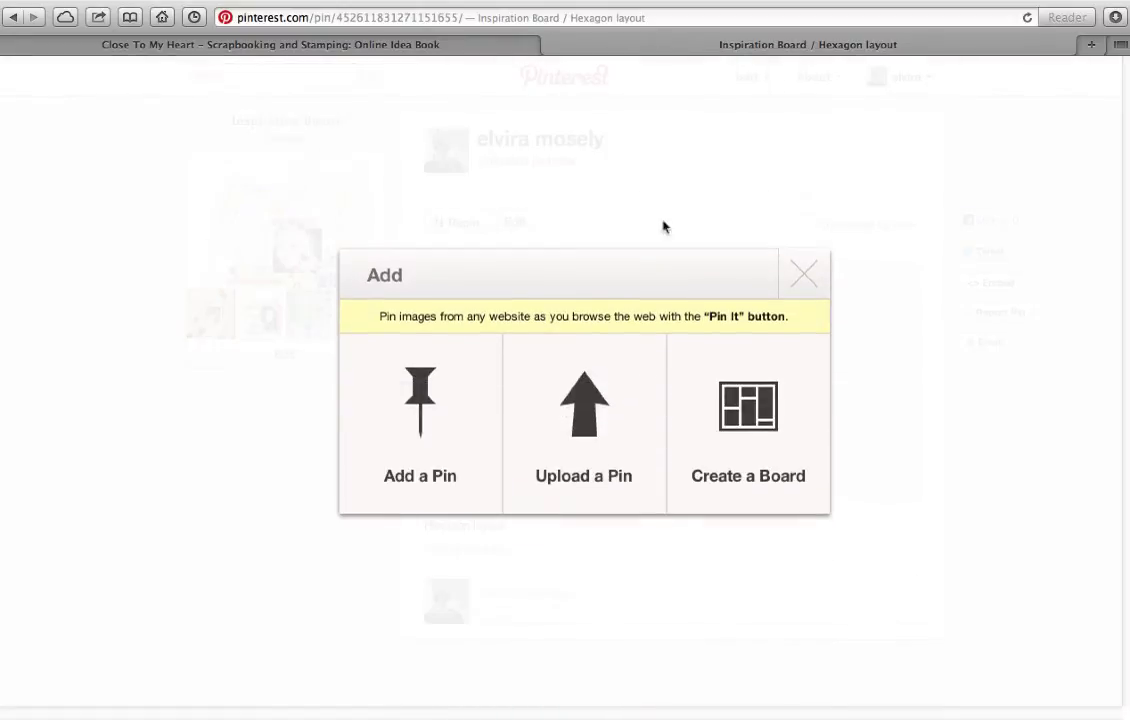
pyautogui.click(595, 425)
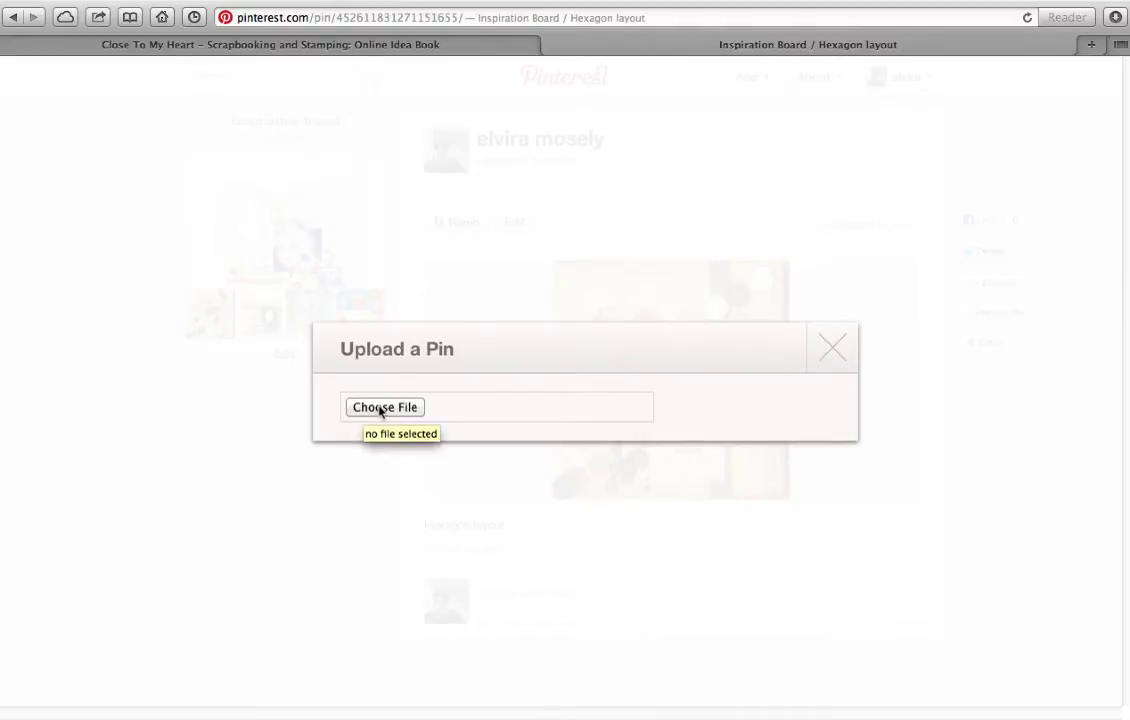
pyautogui.click(381, 408)
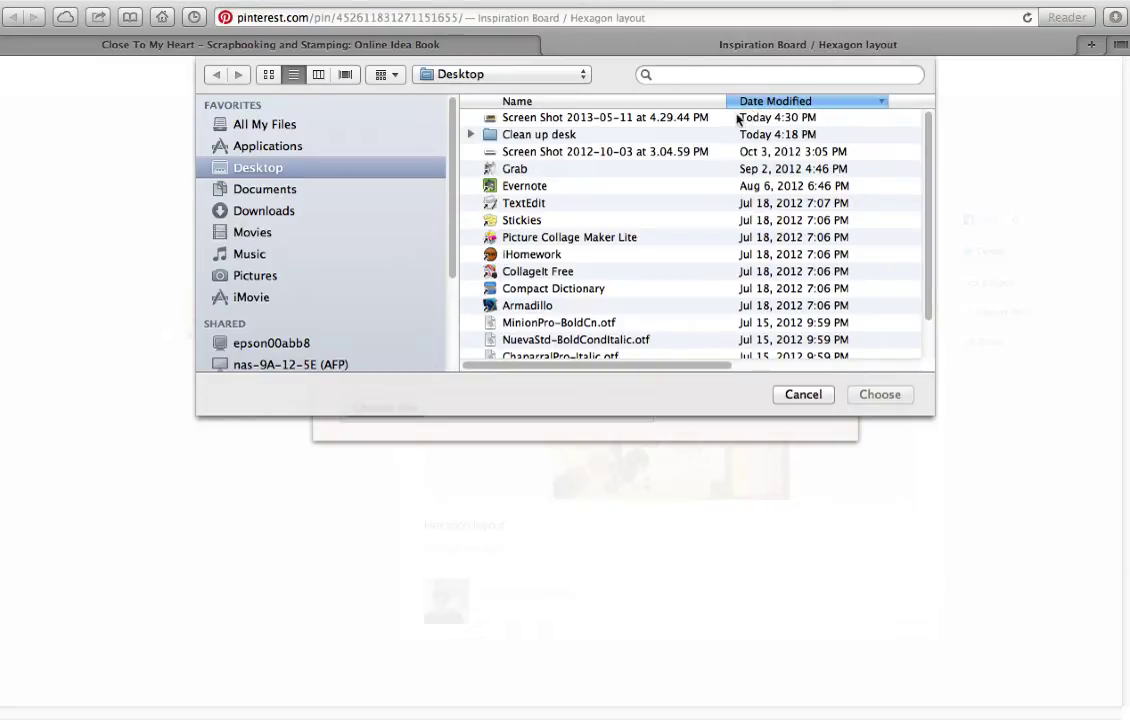
pyautogui.click(514, 118)
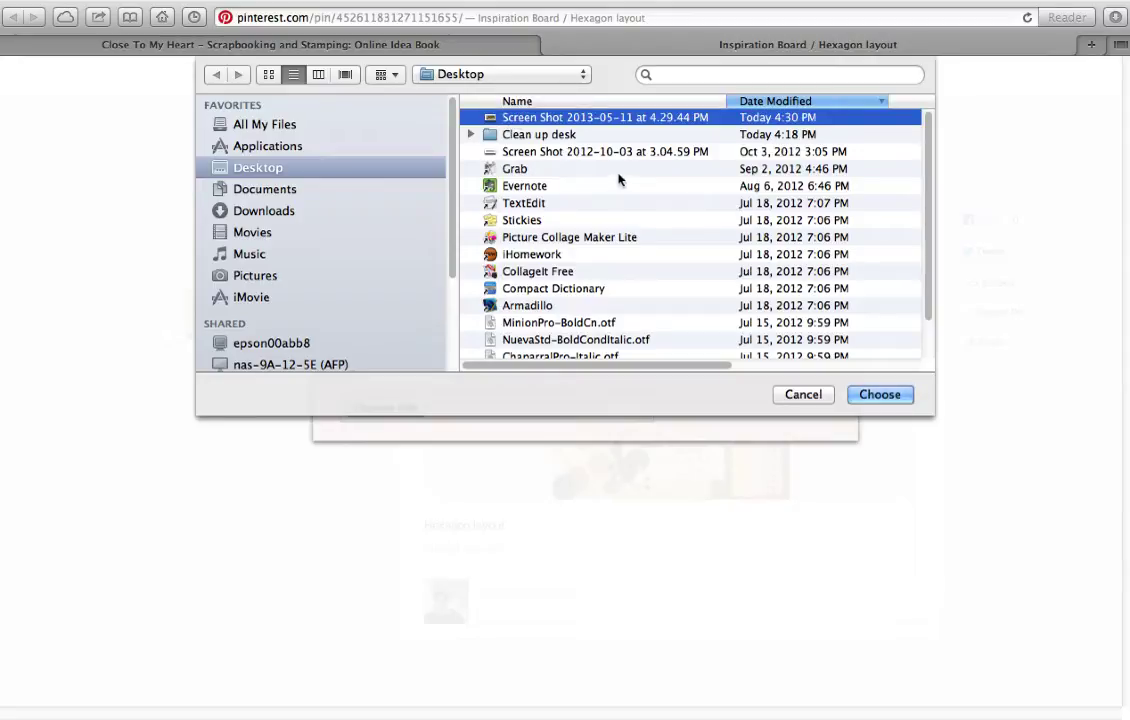
pyautogui.click(878, 394)
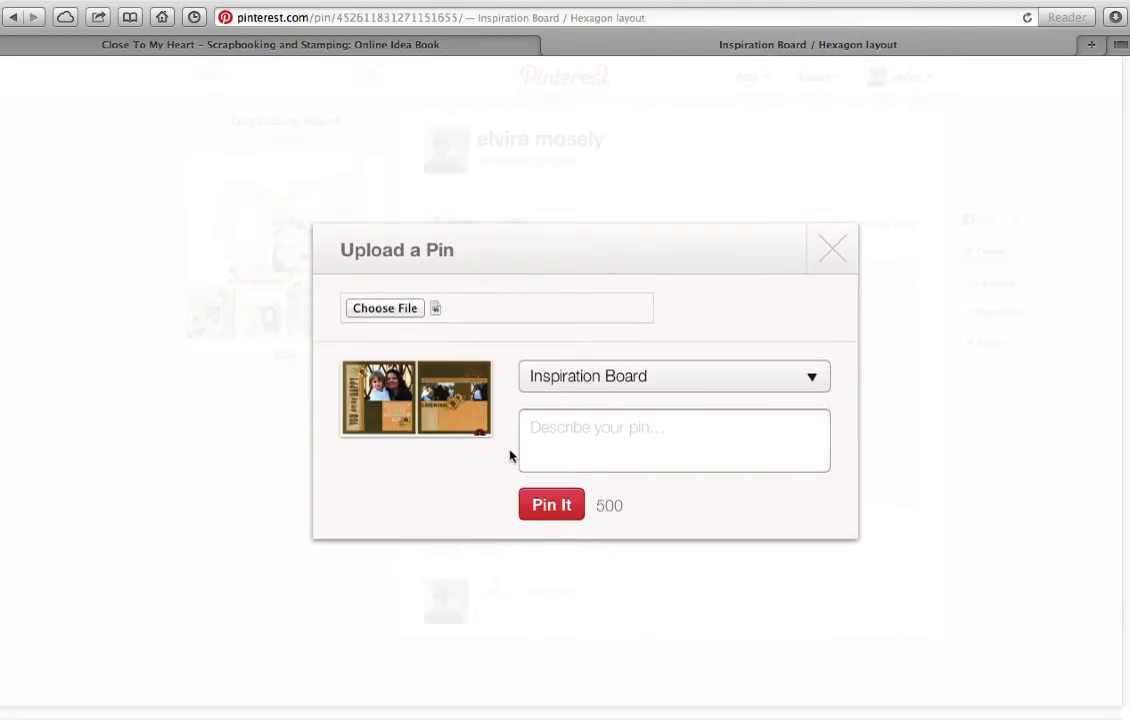
# Describe the pin as 'you make me happy close to my heart layout' and pin it
pyautogui.click(560, 426)
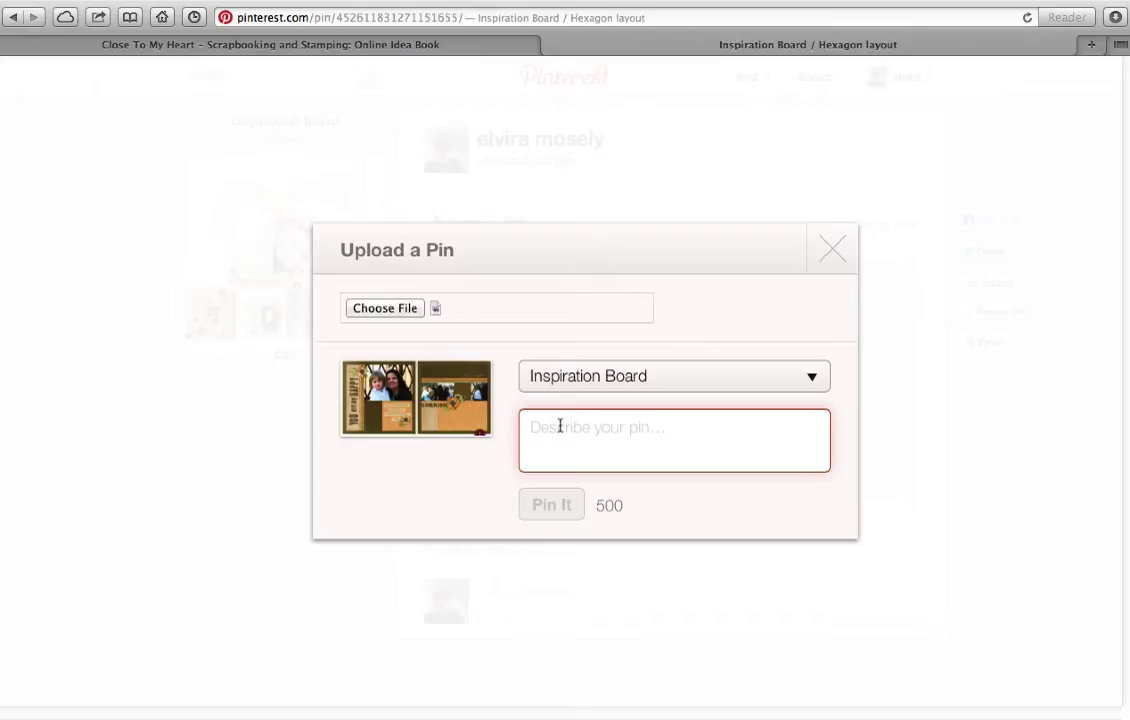
pyautogui.write('you ')
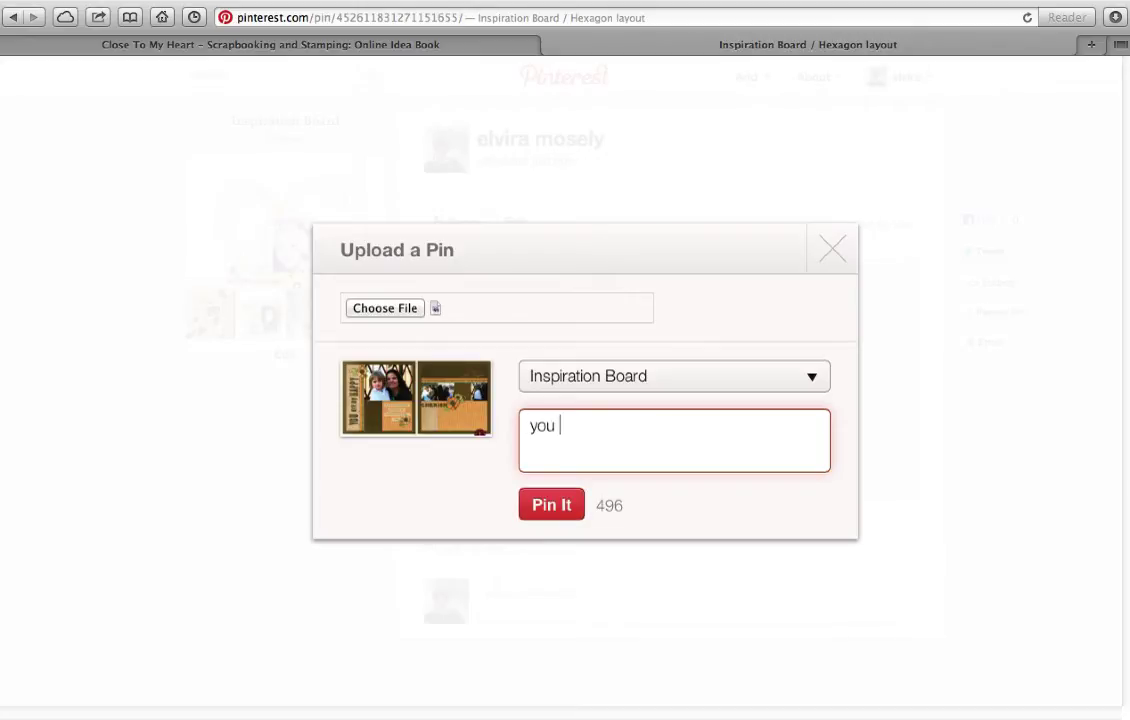
pyautogui.write('make m')
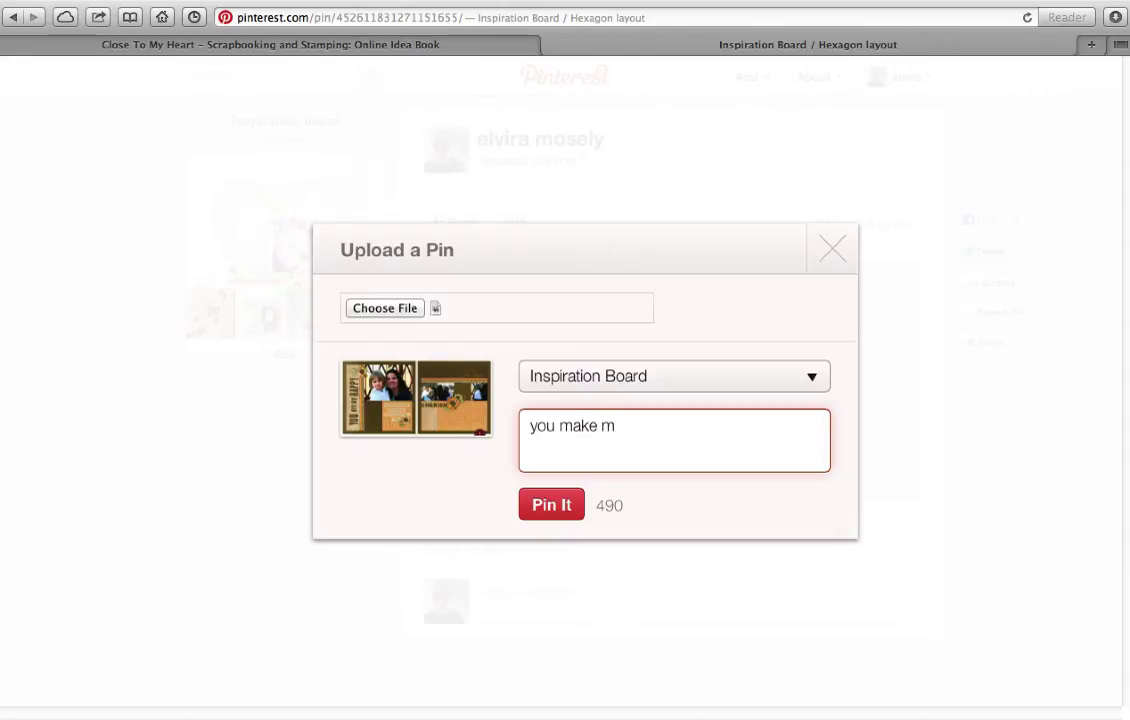
pyautogui.write('e hapy')
pyautogui.press('BackSpace')
pyautogui.press('BackSpace')
pyautogui.write('p')
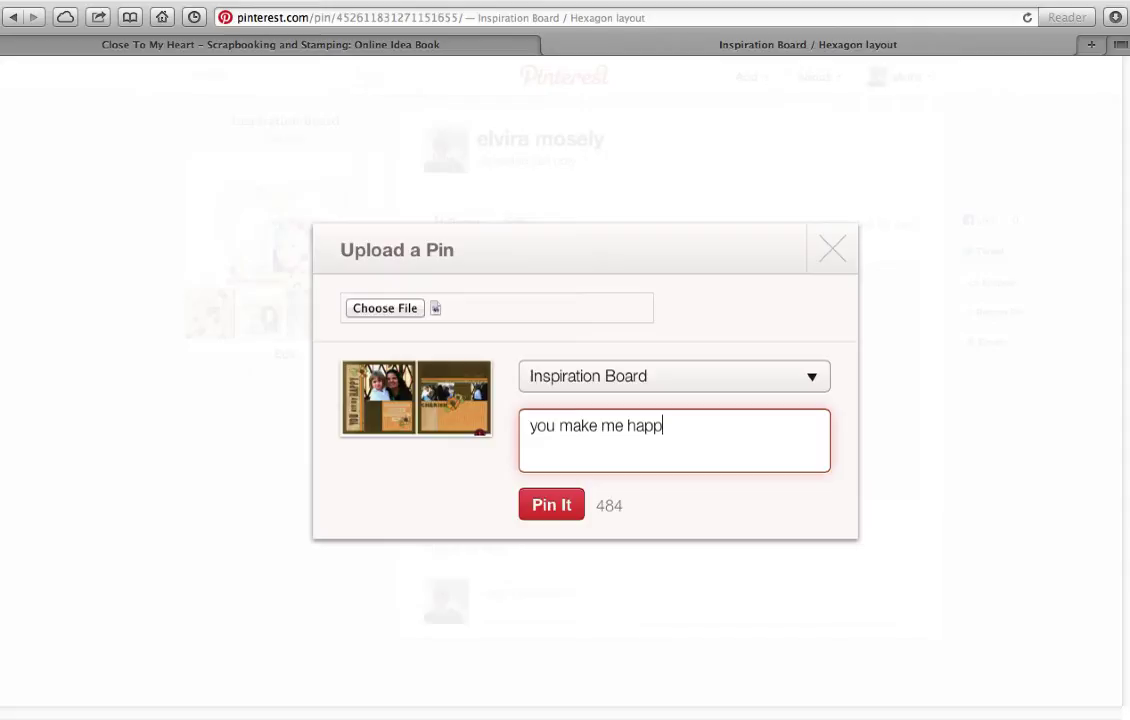
pyautogui.write('y close t')
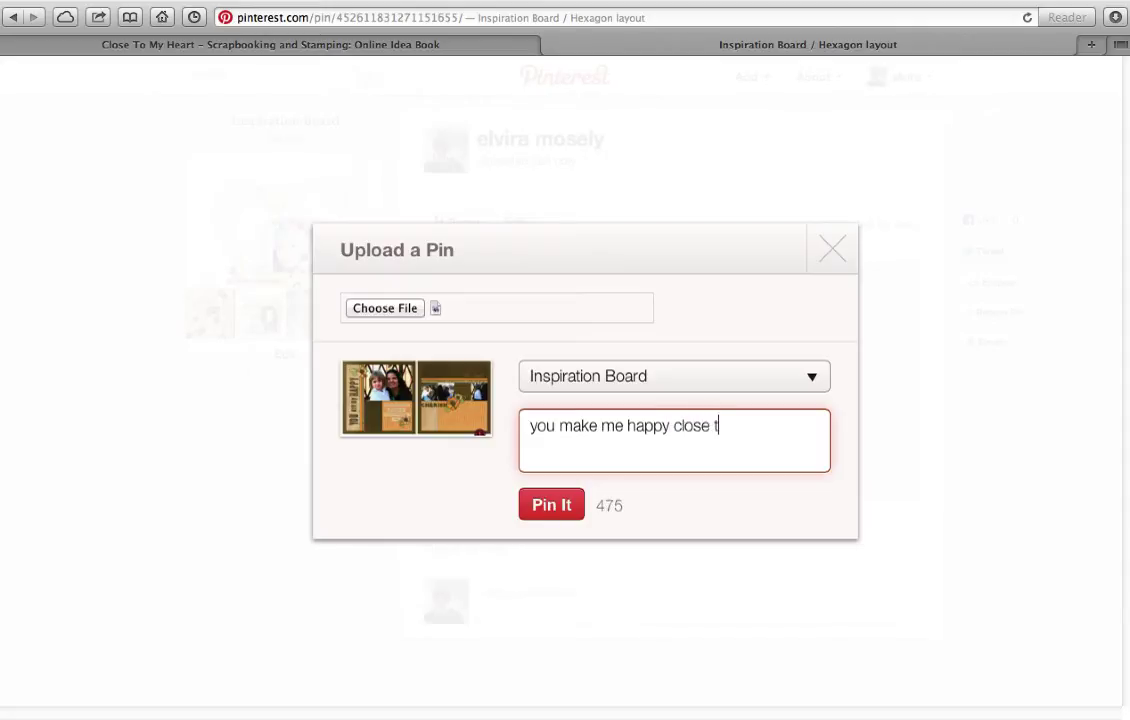
pyautogui.write('o my heart')
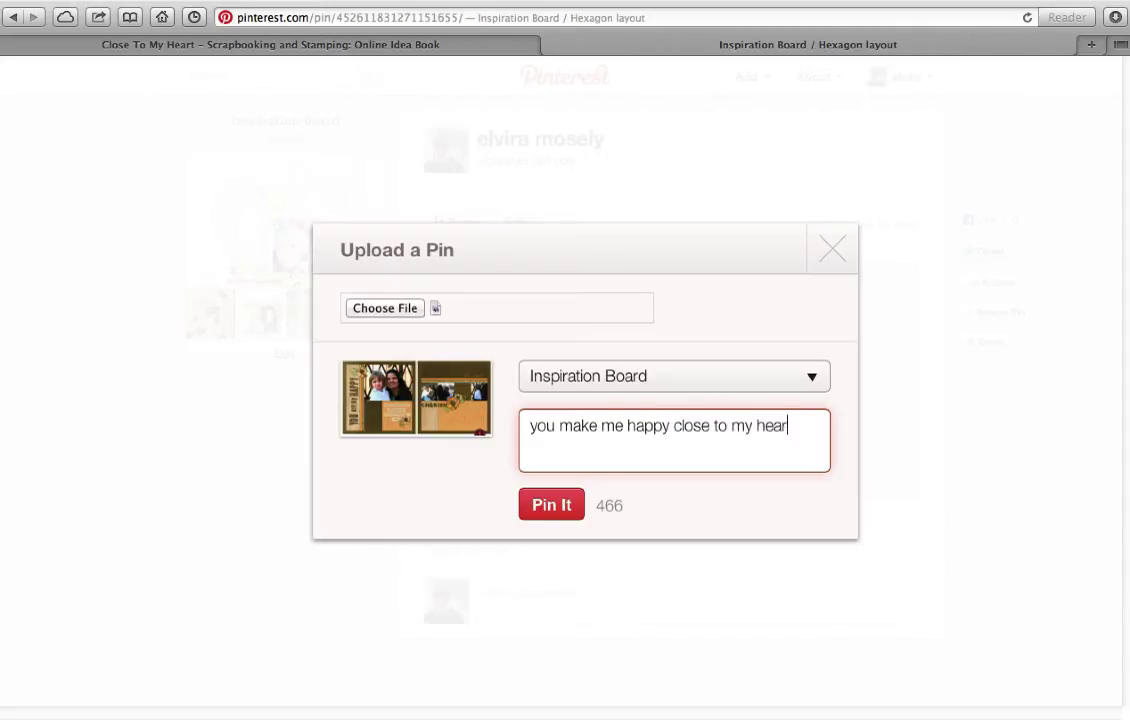
pyautogui.write('layout')
pyautogui.click(561, 505)
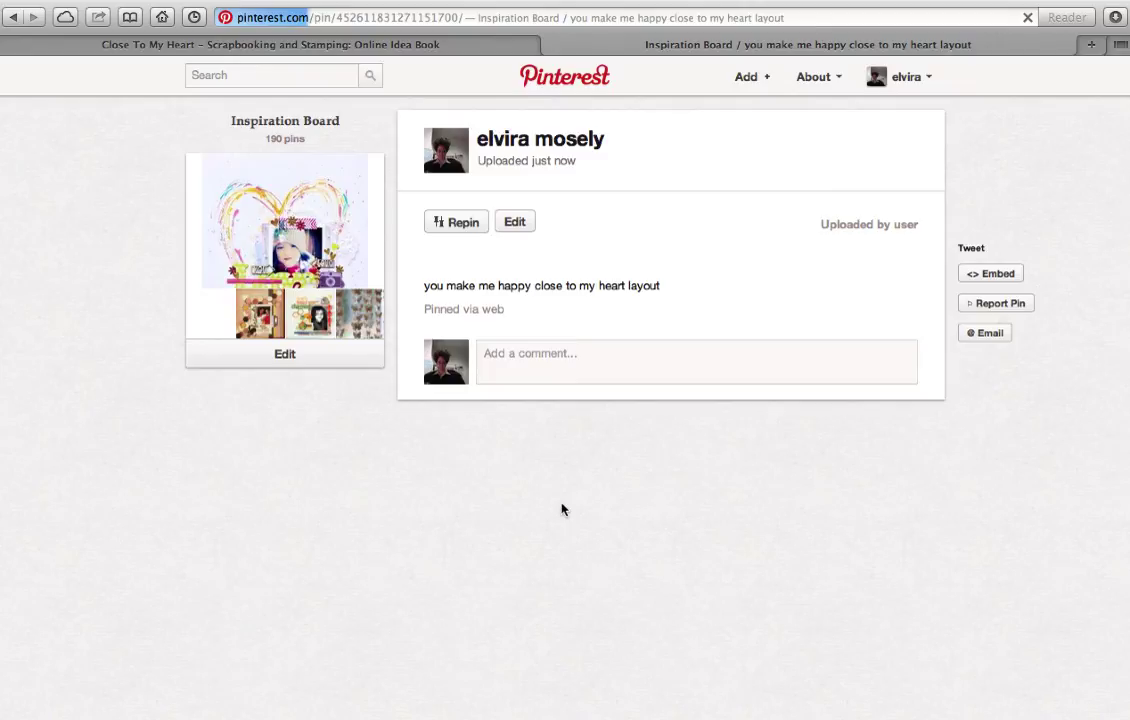
# Open Inspiration Board and view the new 'you make me happy close to my heart layout' pin's closeup
pyautogui.click(279, 198)
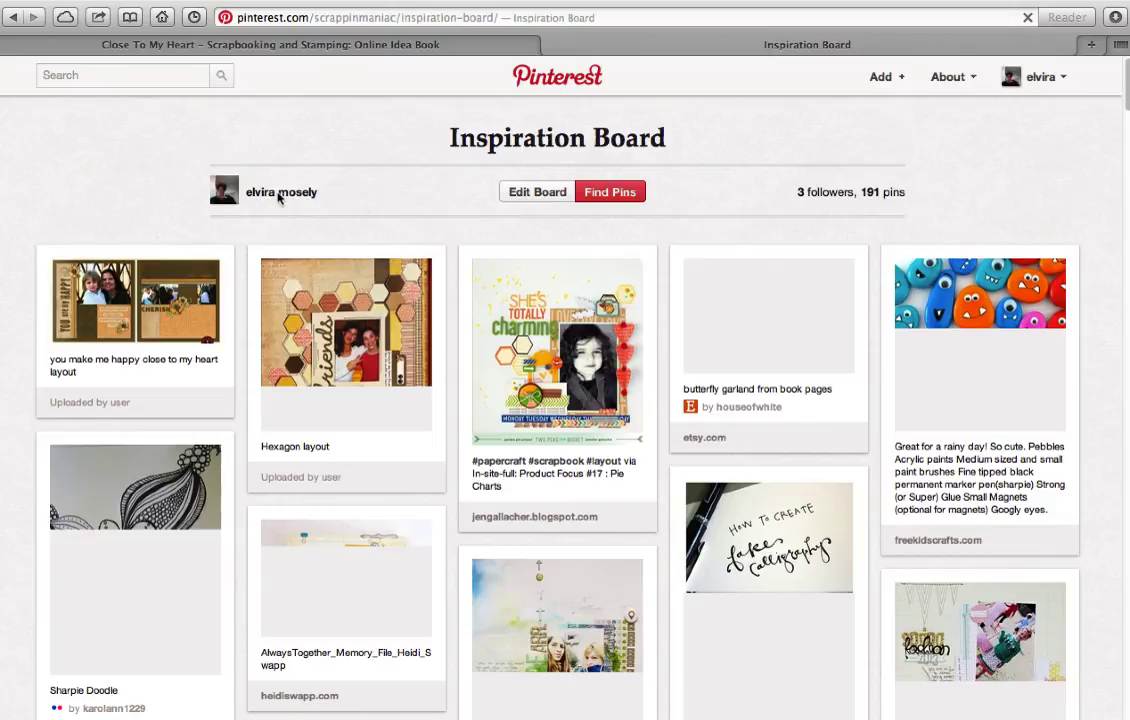
pyautogui.moveTo(147, 252)
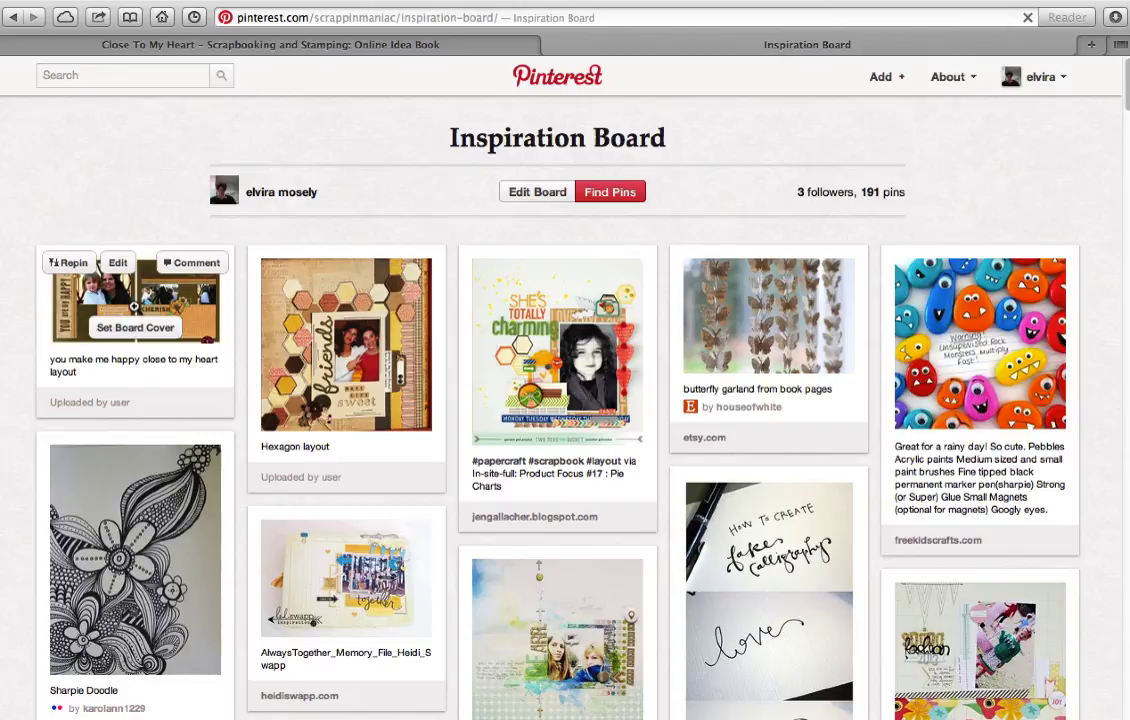
pyautogui.click(157, 292)
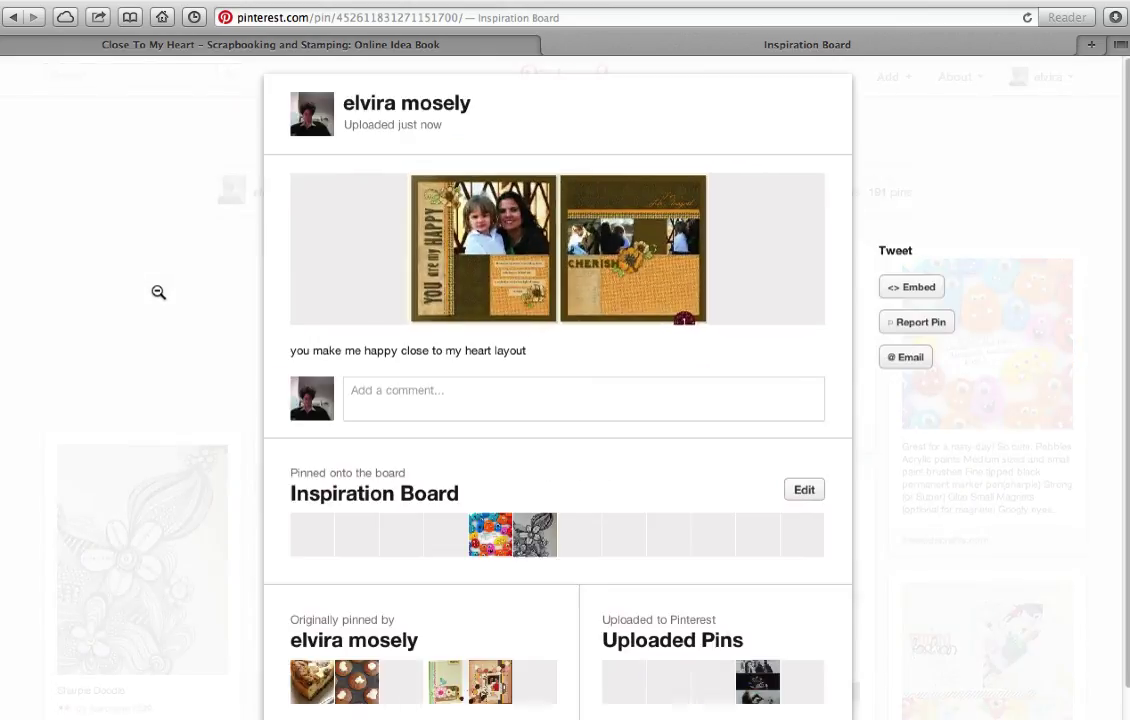